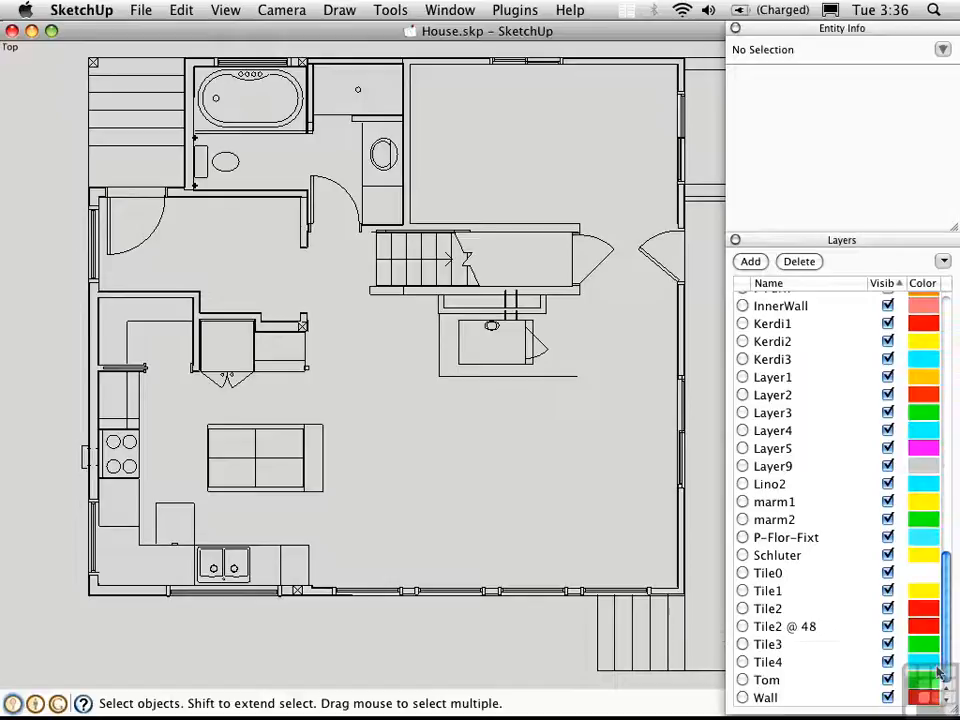
- Delete the chosen layer and move its contents onto the current layer
{"action": "left_click_drag", "start_coordinate": [937, 668], "coordinate": [942, 305]}
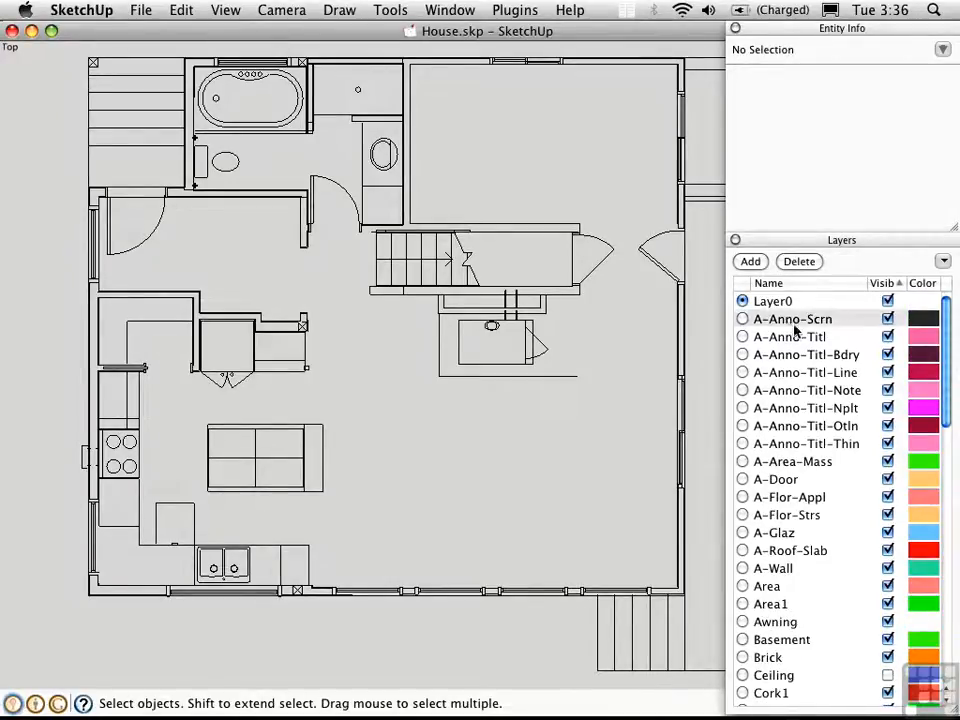
{"action": "left_click_drag", "start_coordinate": [948, 366], "coordinate": [948, 642]}
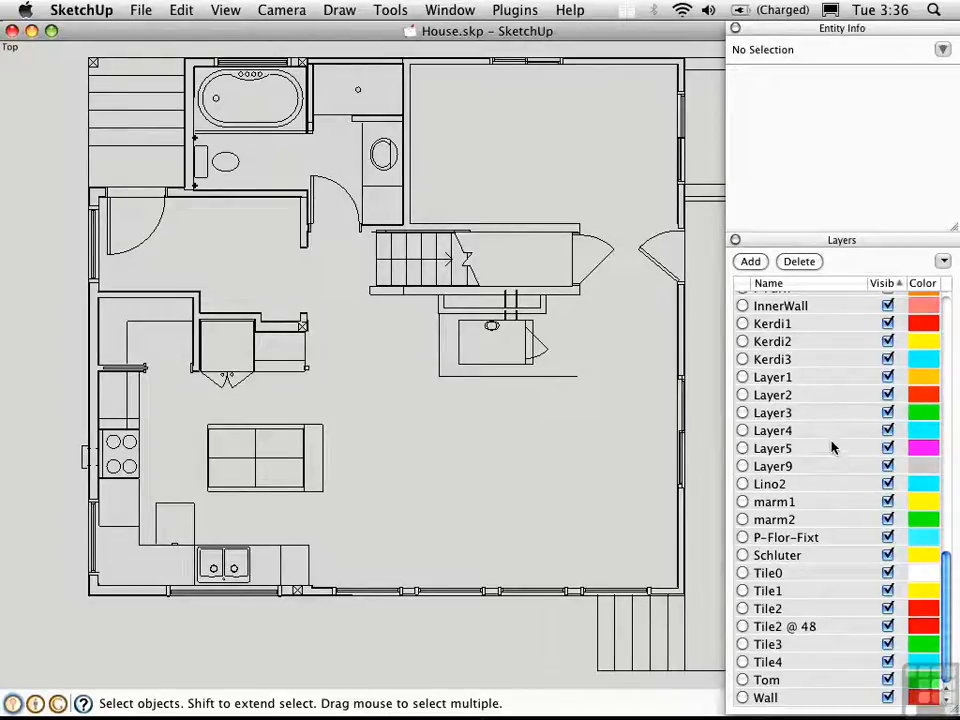
{"action": "left_click", "coordinate": [800, 261]}
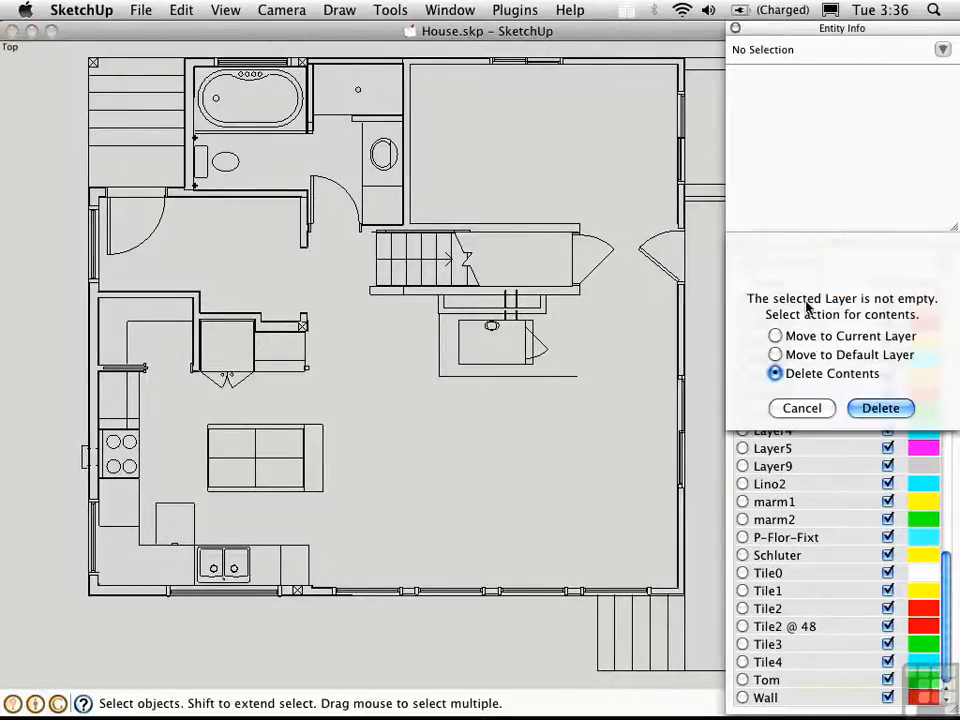
{"action": "left_click", "coordinate": [776, 336]}
{"action": "left_click", "coordinate": [879, 408]}
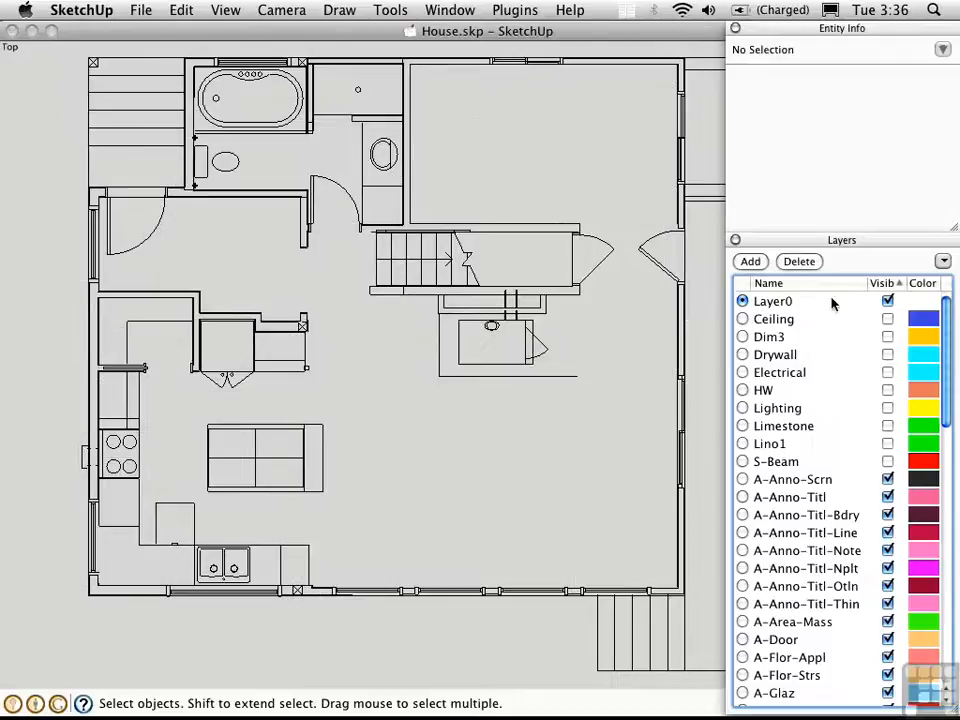
- Sort layers by visibility, then delete A-Anno-Scrn through Wall, moving contents to the current layer
{"action": "left_click", "coordinate": [888, 284]}
{"action": "left_click", "coordinate": [888, 285]}
{"action": "left_click", "coordinate": [785, 486]}
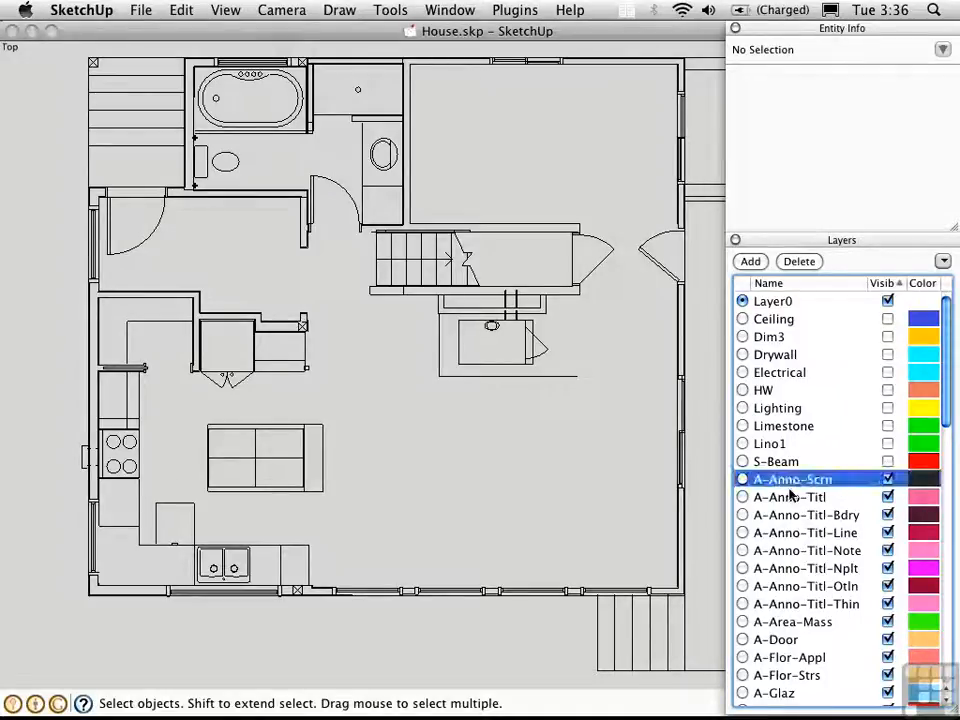
{"action": "left_click_drag", "start_coordinate": [945, 368], "coordinate": [934, 690]}
{"action": "left_click", "coordinate": [765, 698], "text": "shift"}
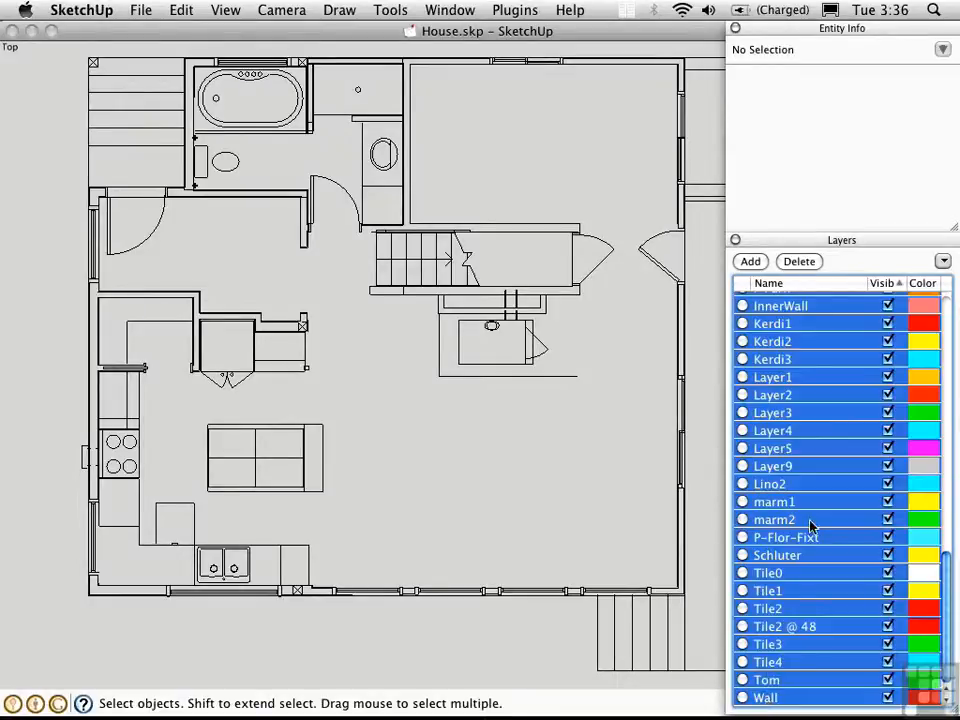
{"action": "left_click", "coordinate": [799, 261]}
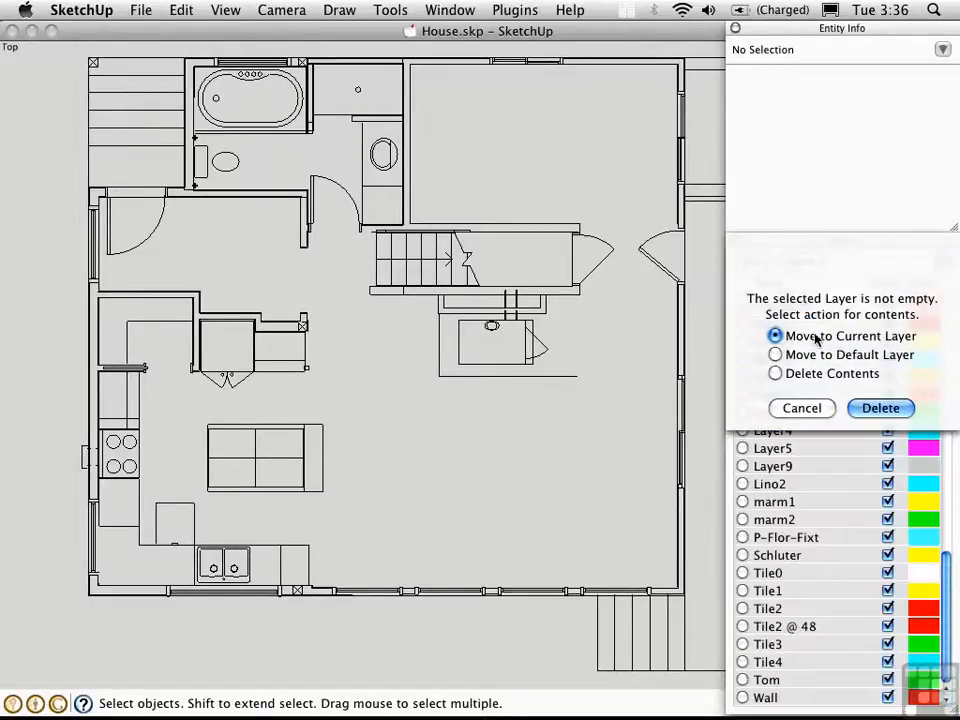
{"action": "left_click", "coordinate": [880, 407]}
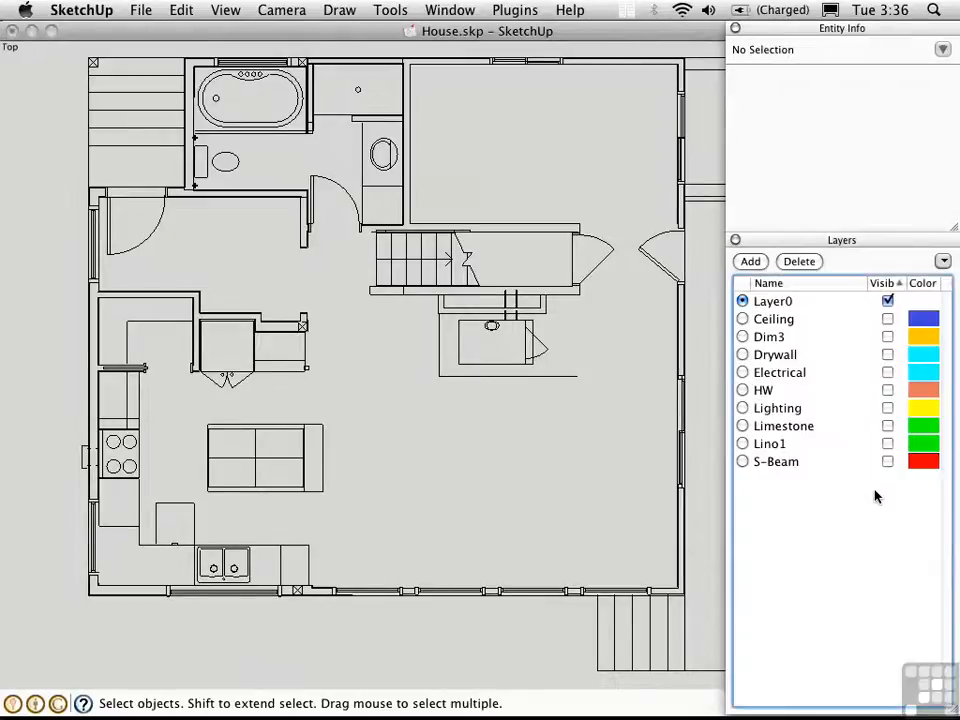
- Delete the hidden layers Ceiling through S-Beam together with their contents
{"action": "left_click", "coordinate": [775, 319]}
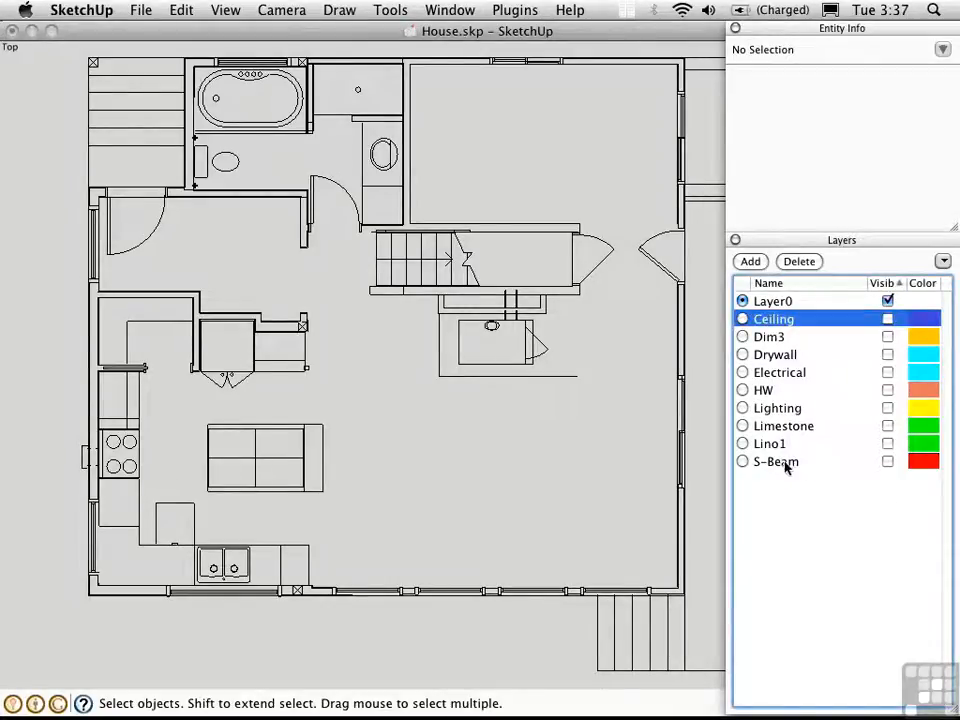
{"action": "left_click", "coordinate": [786, 462], "text": "shift"}
{"action": "left_click", "coordinate": [799, 261]}
{"action": "left_click", "coordinate": [800, 375]}
{"action": "left_click", "coordinate": [881, 406]}
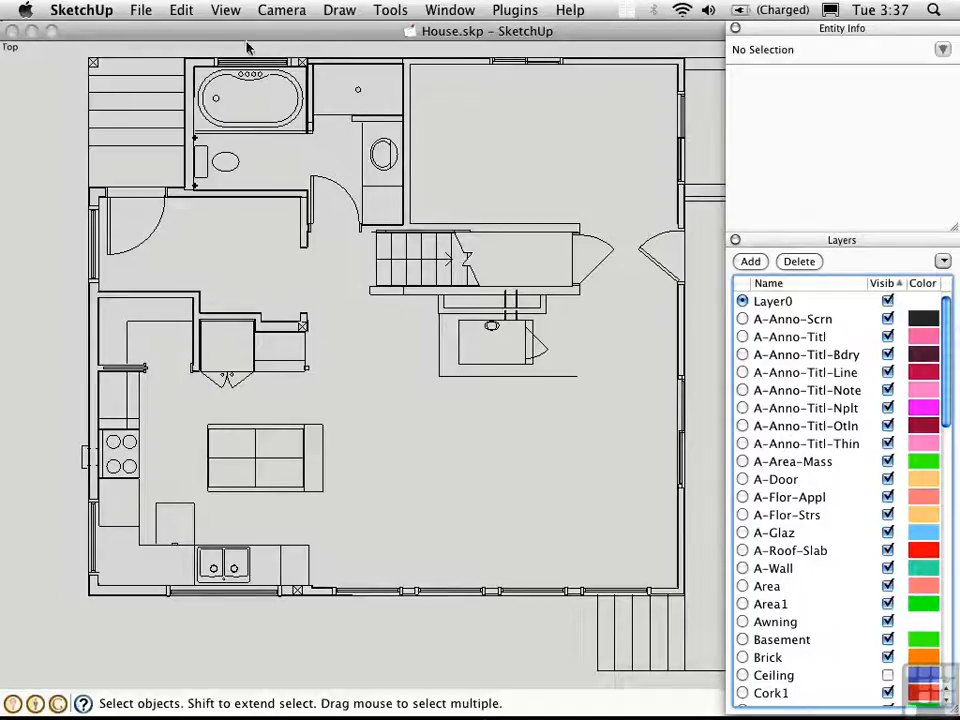
- Turn on the Layer Manager toolbar from View > Tool Palettes
{"action": "left_click", "coordinate": [224, 12]}
{"action": "mouse_move", "coordinate": [228, 32]}
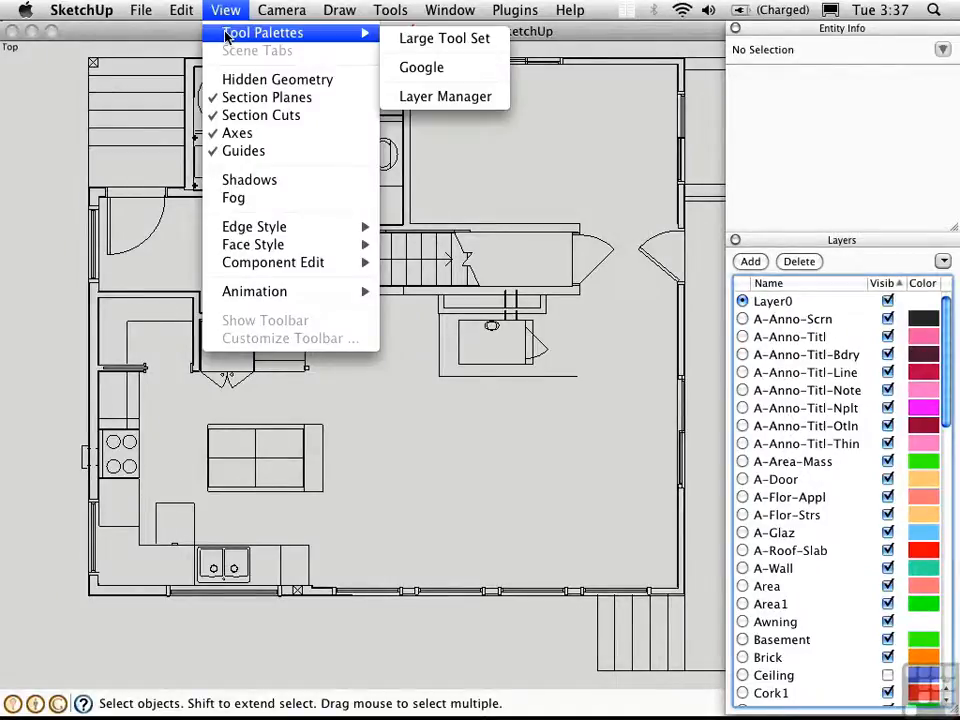
{"action": "left_click", "coordinate": [428, 100]}
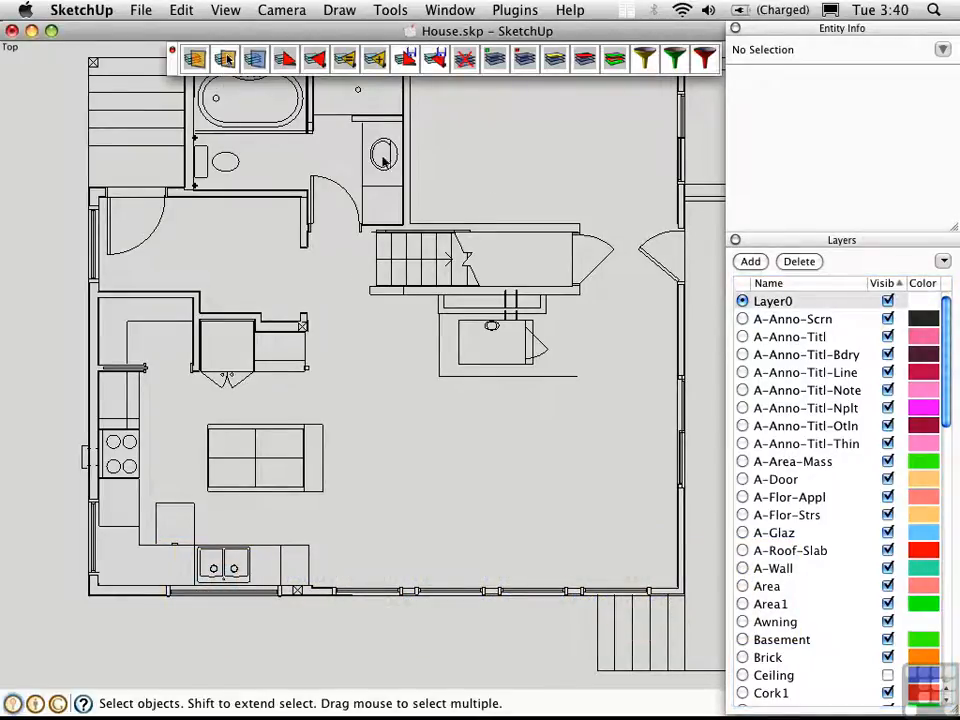
- Make A-Door current from the door leaf edge beside the bathroom, then deselect
{"action": "left_click", "coordinate": [313, 204]}
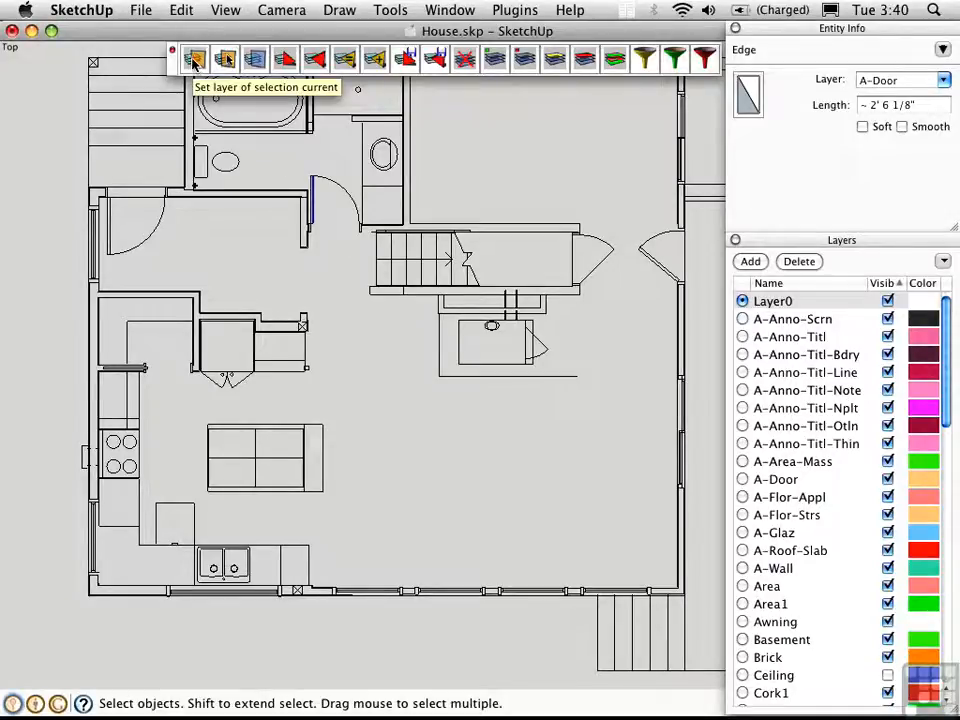
{"action": "left_click", "coordinate": [195, 62]}
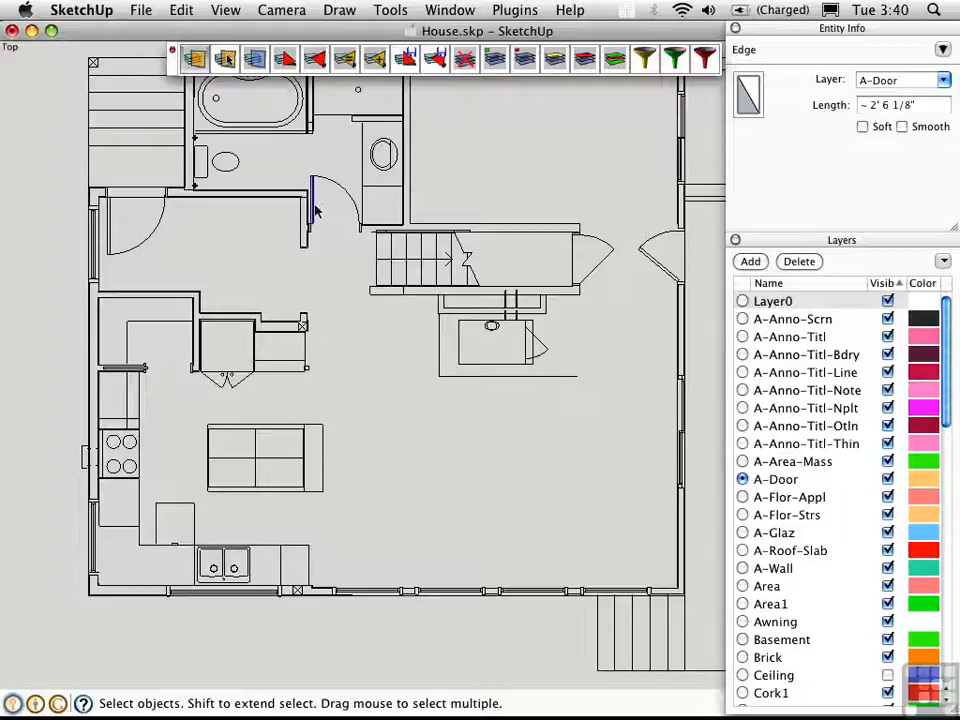
{"action": "left_click", "coordinate": [336, 240]}
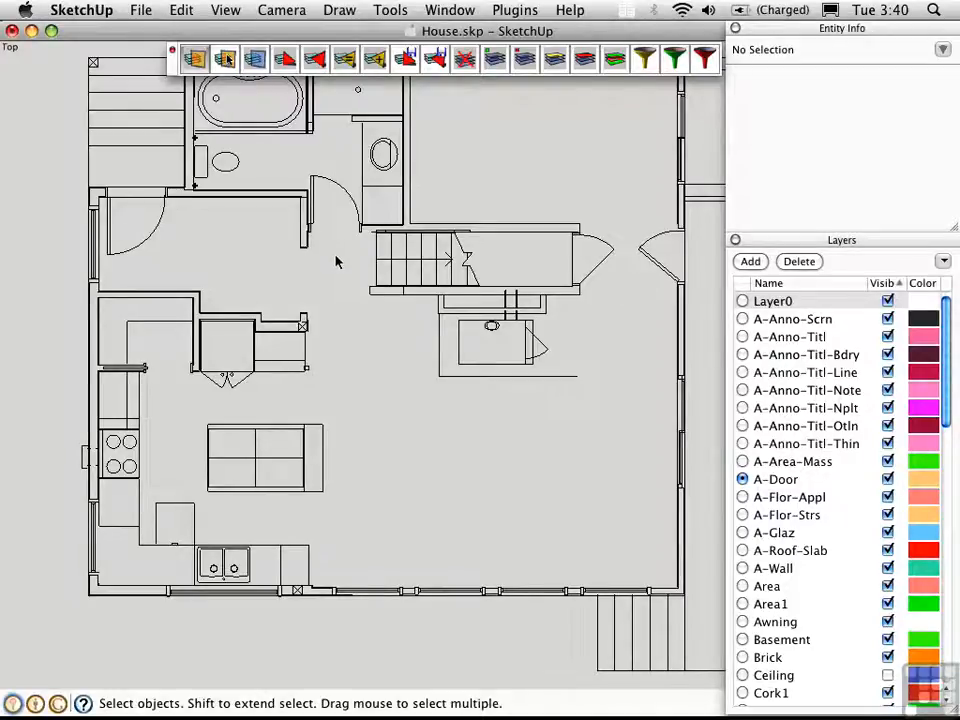
{"action": "left_click", "coordinate": [126, 412]}
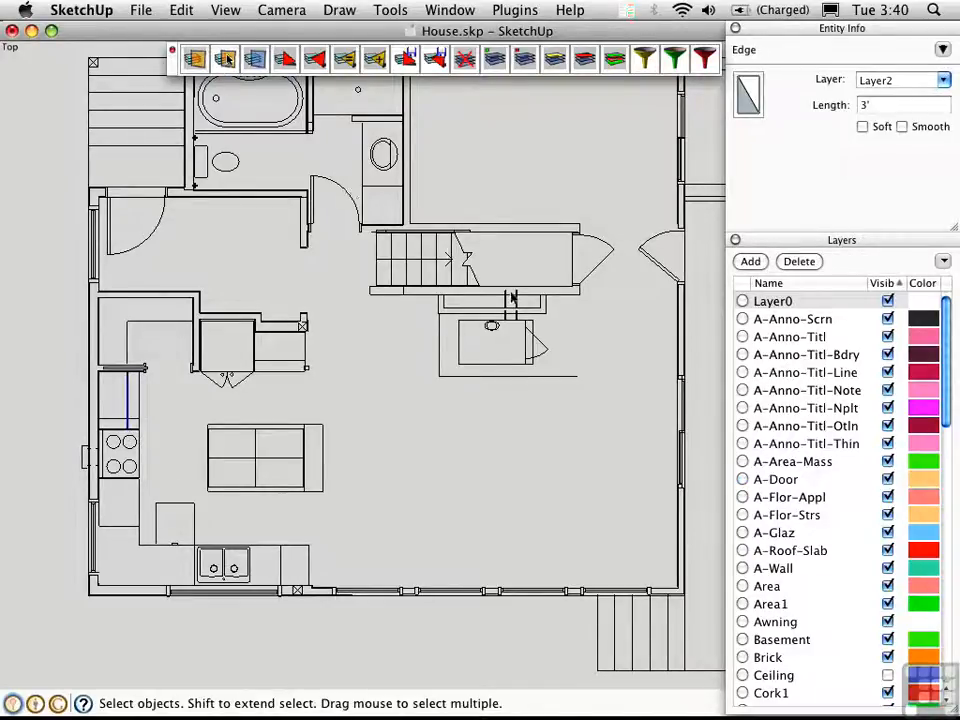
{"action": "left_click_drag", "start_coordinate": [950, 395], "coordinate": [946, 598]}
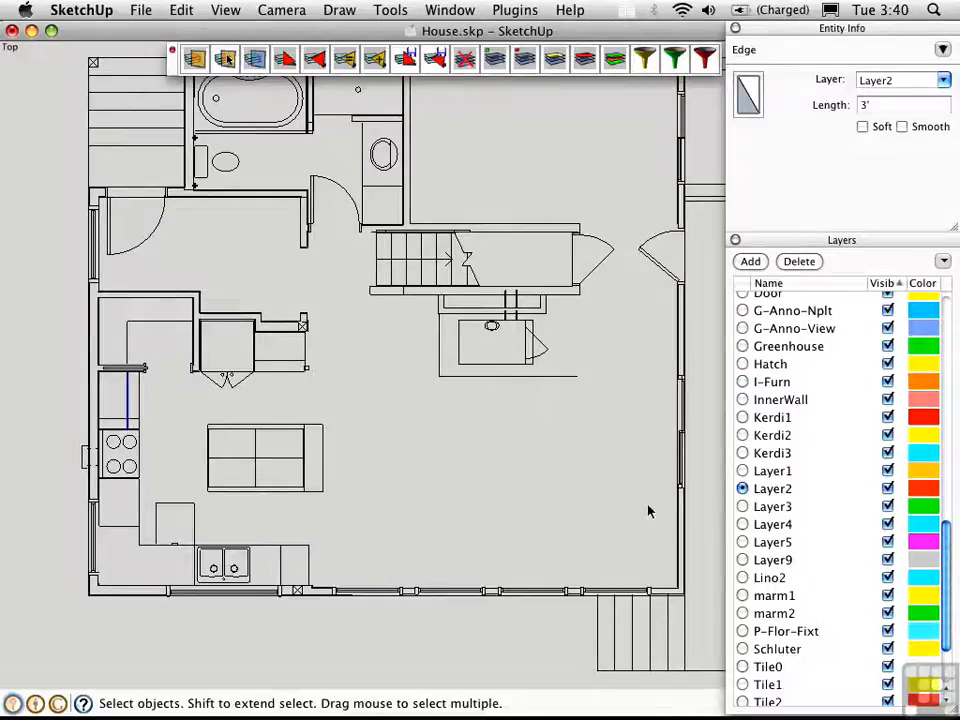
{"action": "left_click", "coordinate": [313, 199]}
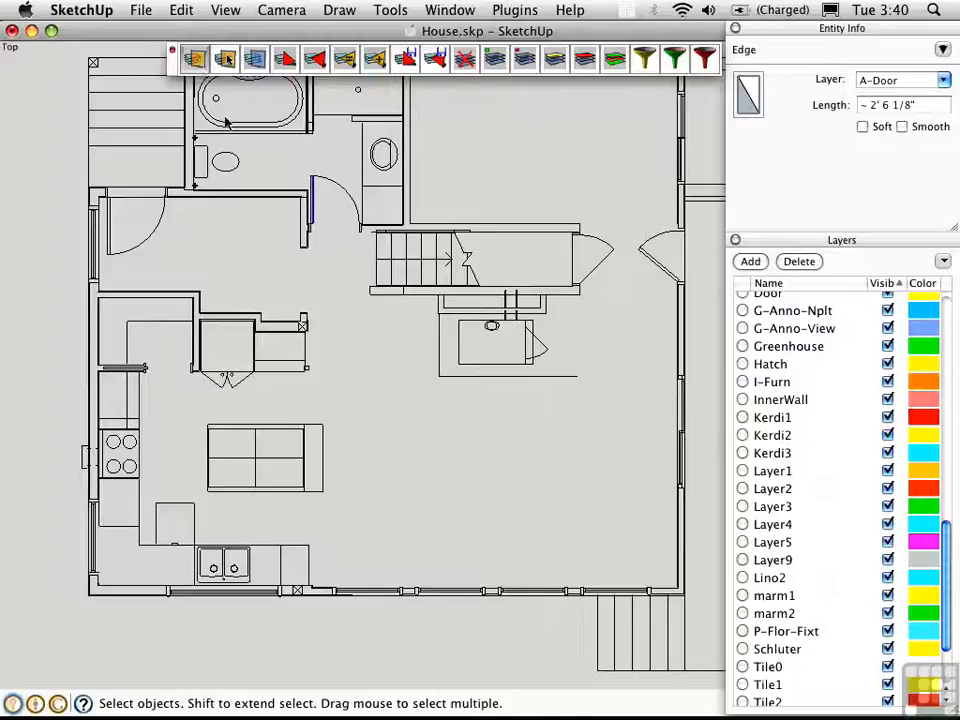
{"action": "left_click", "coordinate": [946, 310]}
{"action": "left_click", "coordinate": [946, 307]}
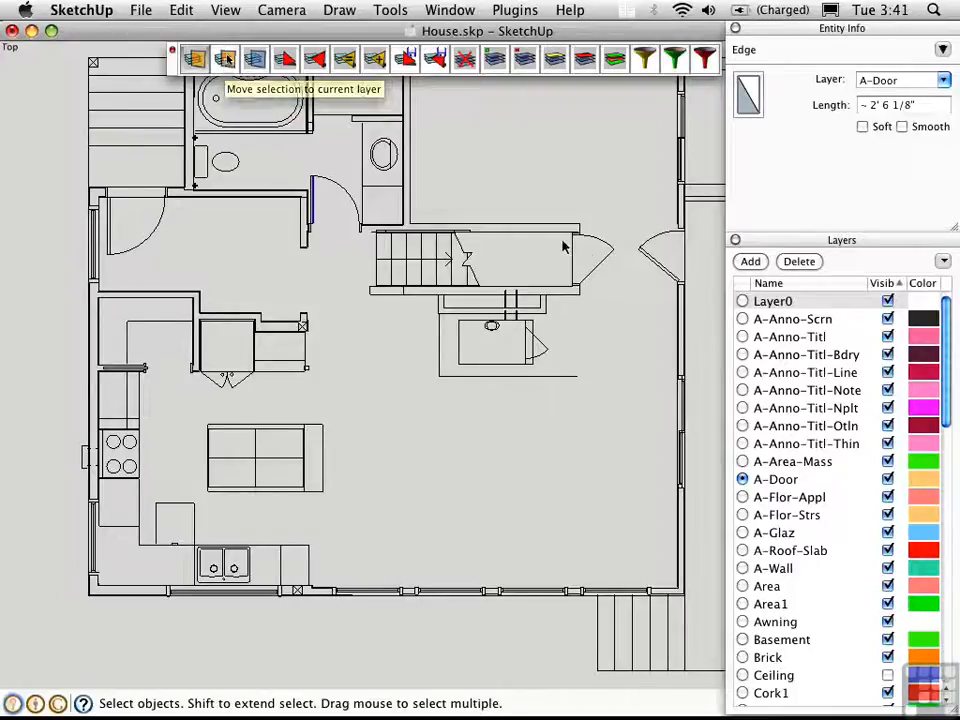
- Move the door swing right of the stairs from A-Flor-Appl onto the A-Door layer
{"action": "left_click", "coordinate": [610, 260]}
{"action": "left_click_drag", "start_coordinate": [617, 265], "coordinate": [597, 222]}
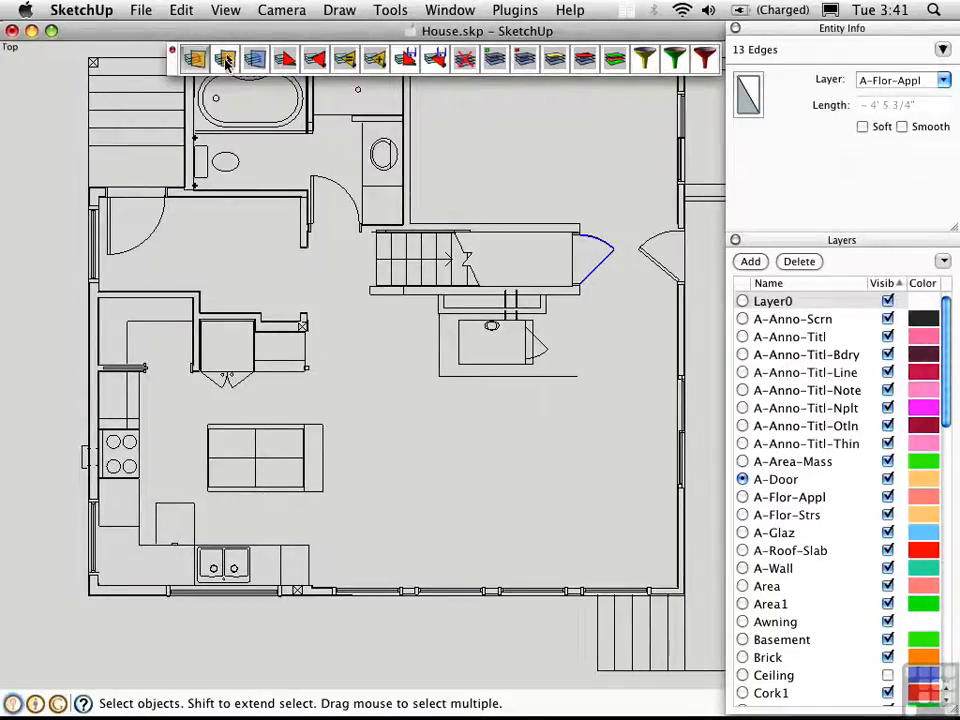
{"action": "left_click", "coordinate": [226, 62]}
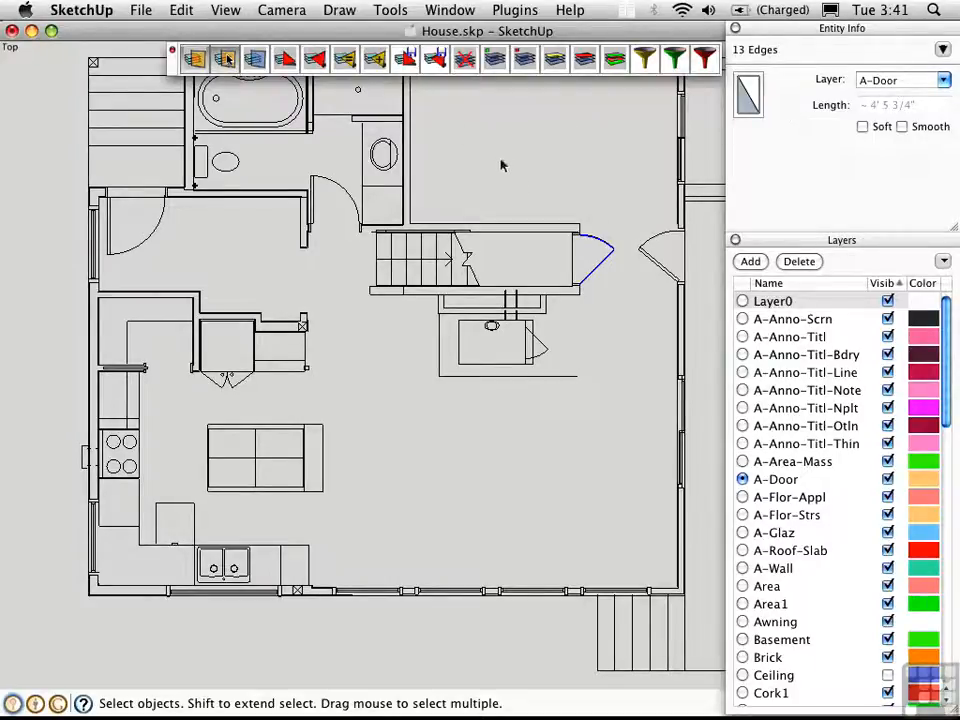
{"action": "left_click", "coordinate": [438, 175]}
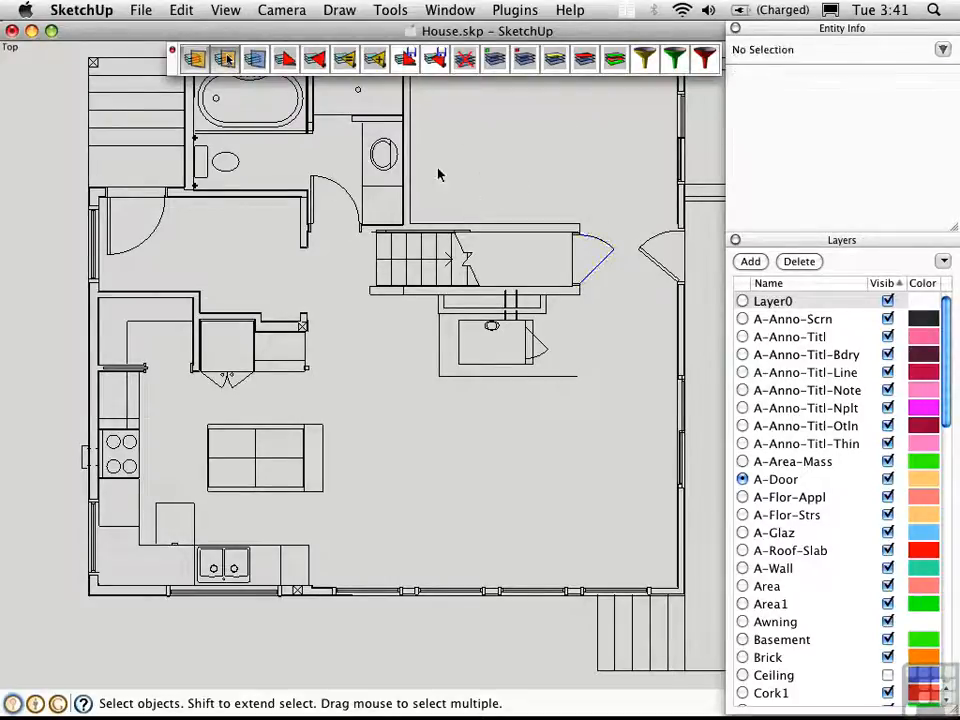
- Store the present layer visibility in the Layer Manager as state 'A'
{"action": "left_click", "coordinate": [285, 60]}
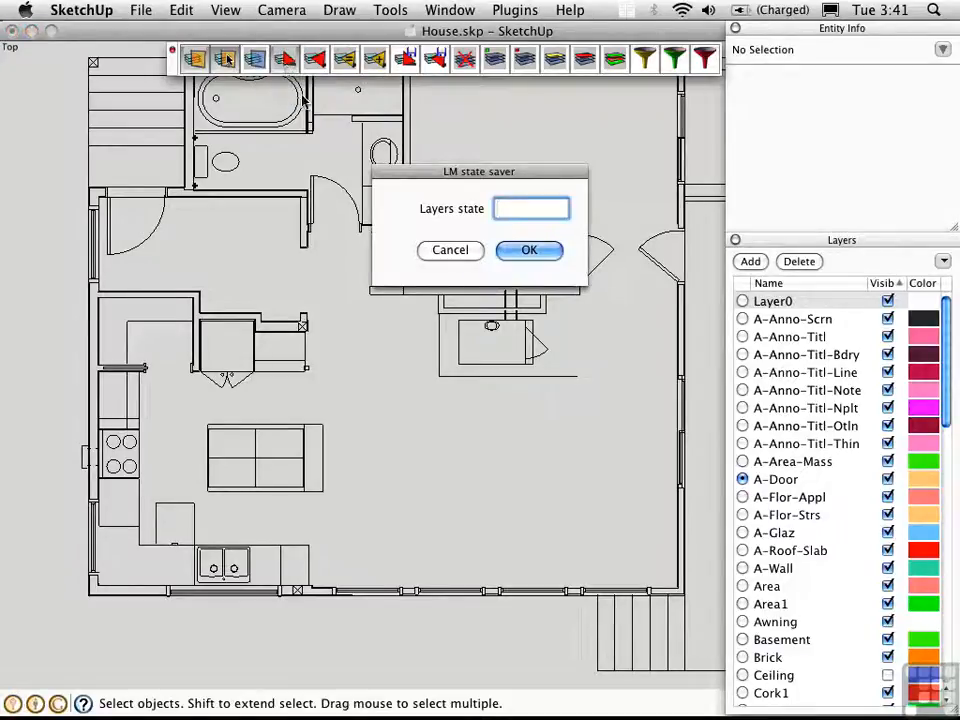
{"action": "type", "text": "A"}
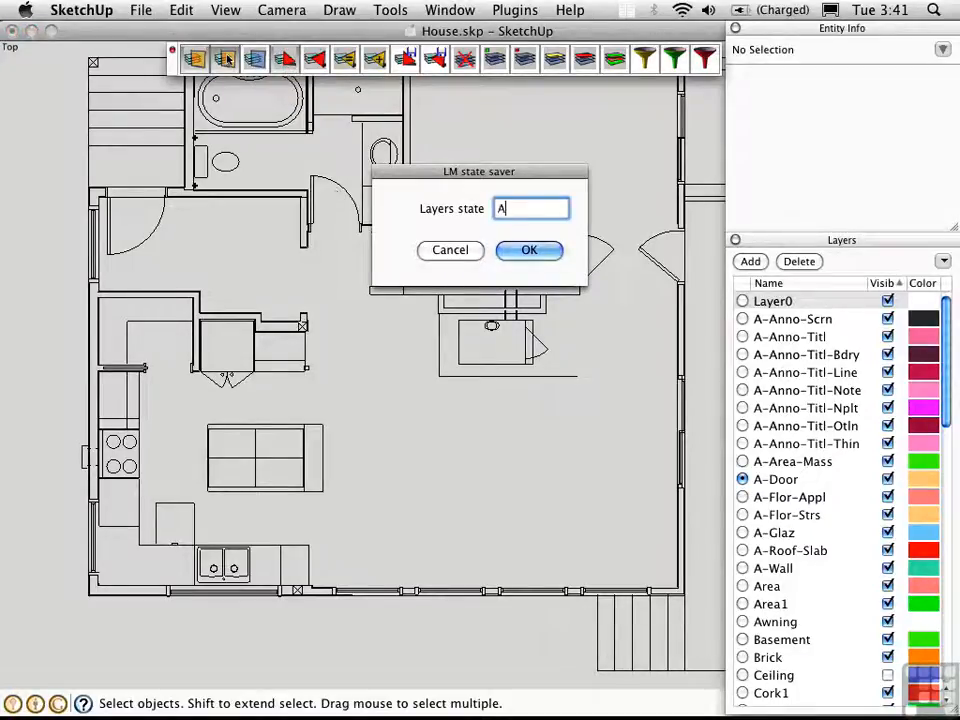
{"action": "left_click", "coordinate": [537, 249]}
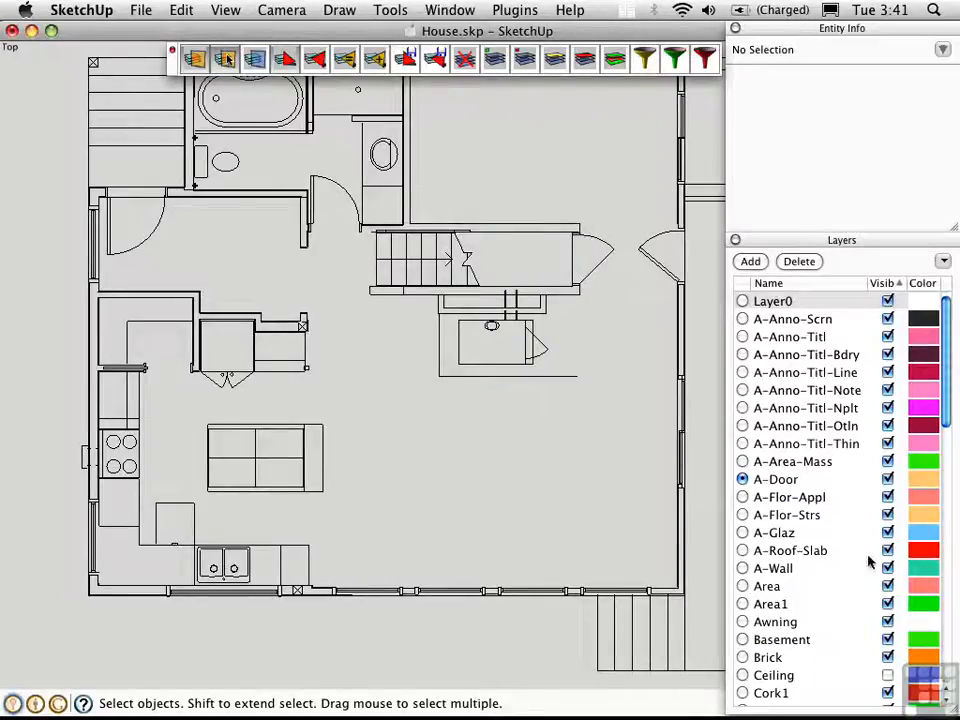
{"action": "mouse_move", "coordinate": [945, 395]}
{"action": "left_mouse_down"}
{"action": "mouse_move", "coordinate": [947, 642]}
{"action": "mouse_move", "coordinate": [951, 368]}
{"action": "left_mouse_up"}
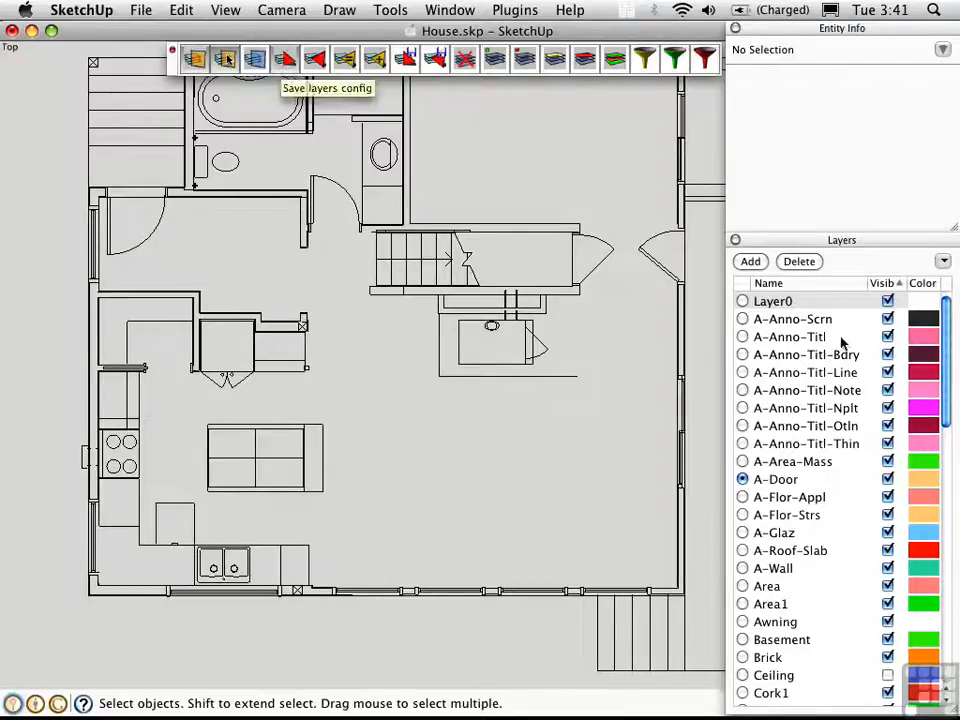
- Hide A-Anno-Titl, A-Anno-Titl-Line, A-Anno-Titl-Otln, A-Flor-Strs, Area, Awning, Brick, Ceiling and Cork1
{"action": "left_click", "coordinate": [888, 337]}
{"action": "left_click", "coordinate": [888, 372]}
{"action": "left_click", "coordinate": [888, 426]}
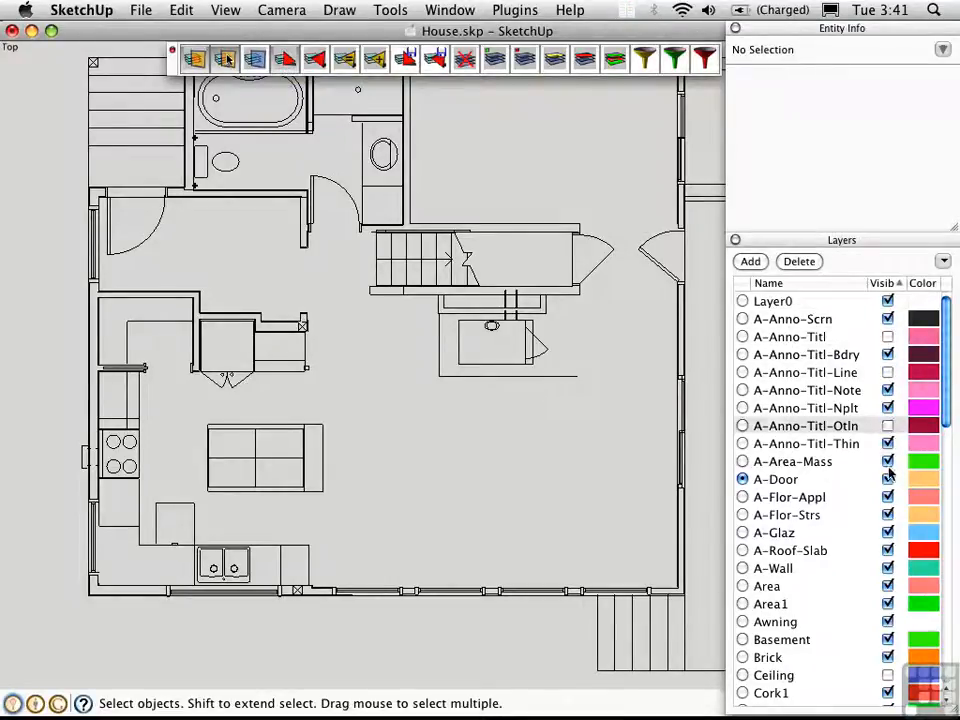
{"action": "left_click", "coordinate": [888, 515]}
{"action": "left_click", "coordinate": [888, 586]}
{"action": "left_click", "coordinate": [888, 622]}
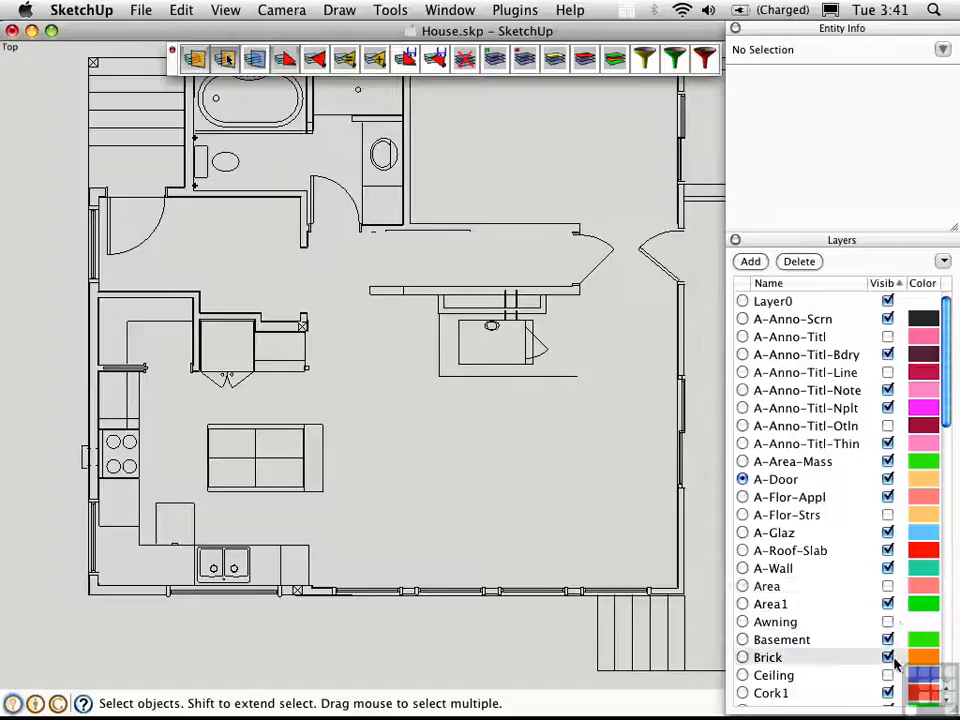
{"action": "left_click", "coordinate": [888, 657]}
{"action": "left_click", "coordinate": [888, 675]}
{"action": "left_click", "coordinate": [888, 693]}
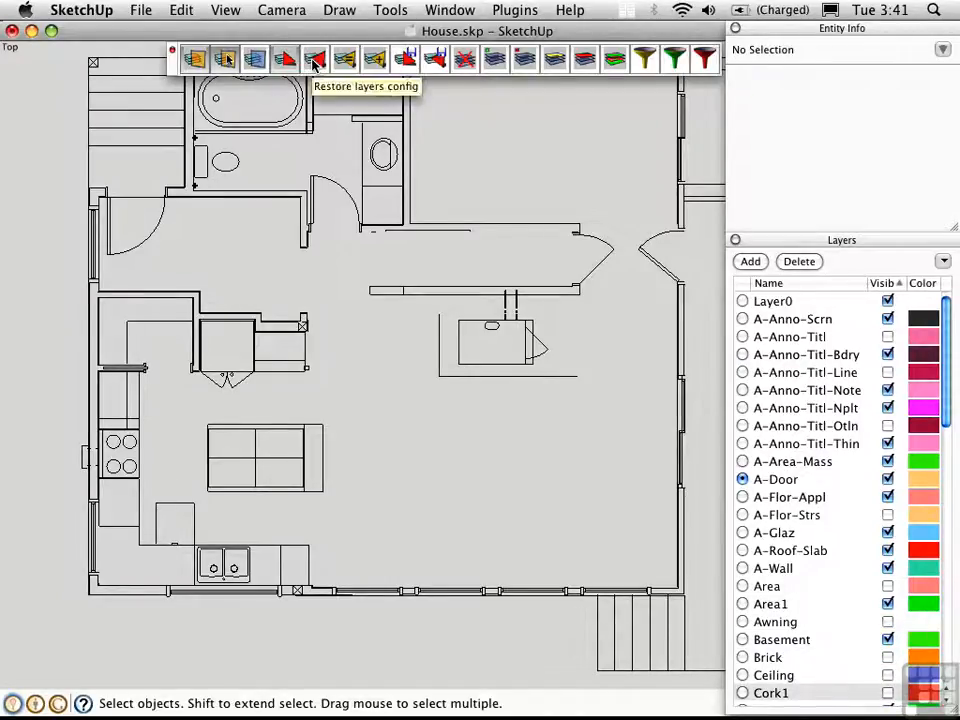
- Restore saved layer state A to bring back the original layer visibility
{"action": "left_click", "coordinate": [315, 62]}
{"action": "left_click", "coordinate": [577, 210]}
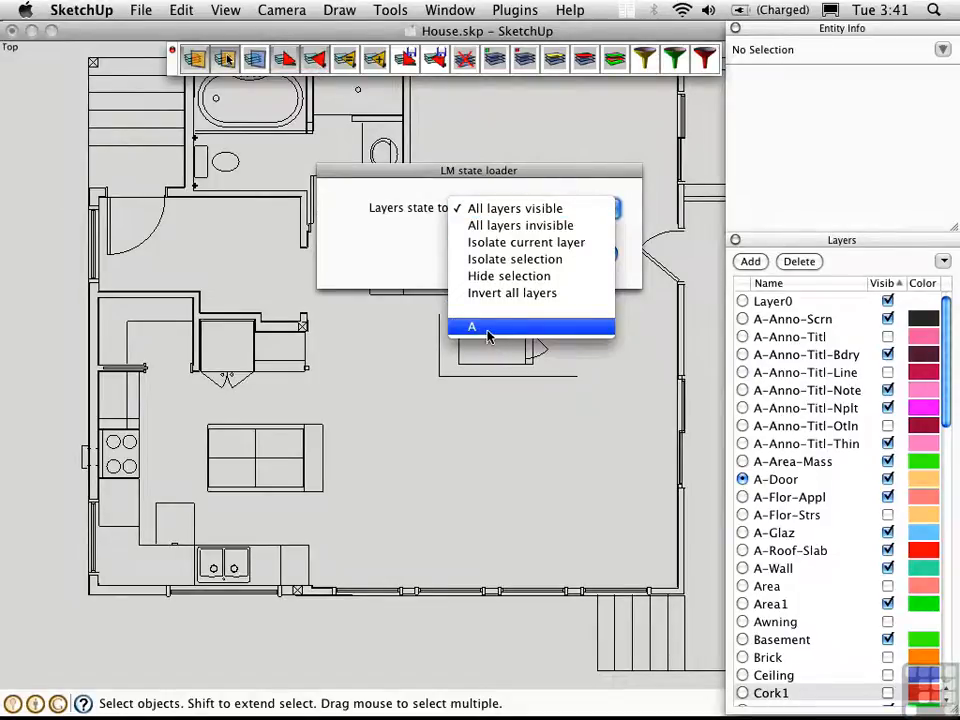
{"action": "left_click", "coordinate": [488, 330]}
{"action": "left_click", "coordinate": [572, 252]}
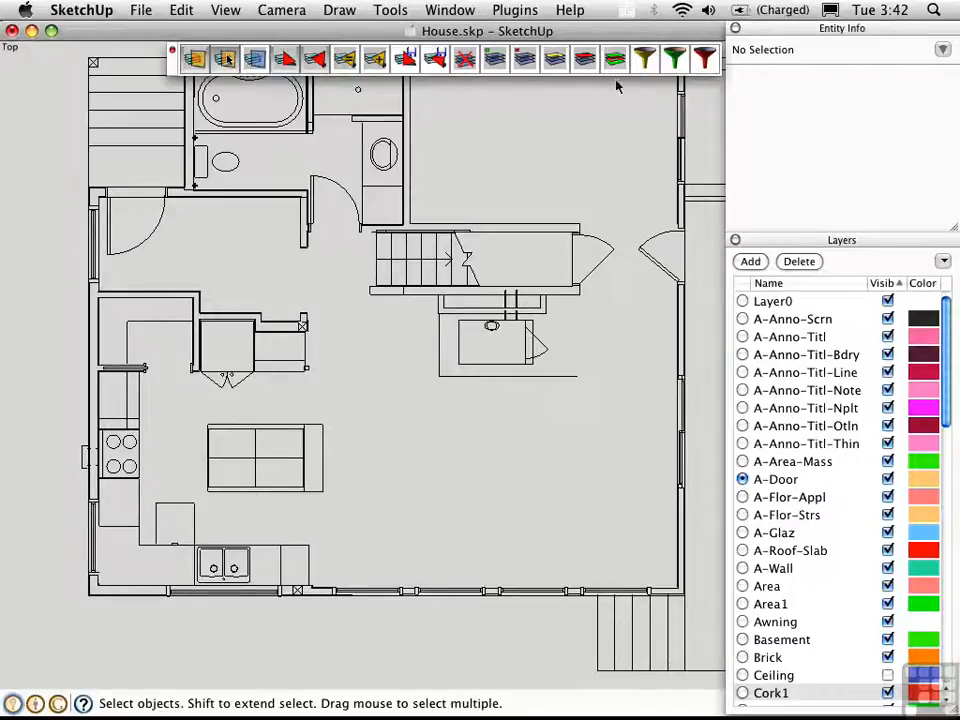
- Show all layers, hide all except current A-Door, then show all layers again
{"action": "left_click", "coordinate": [494, 62]}
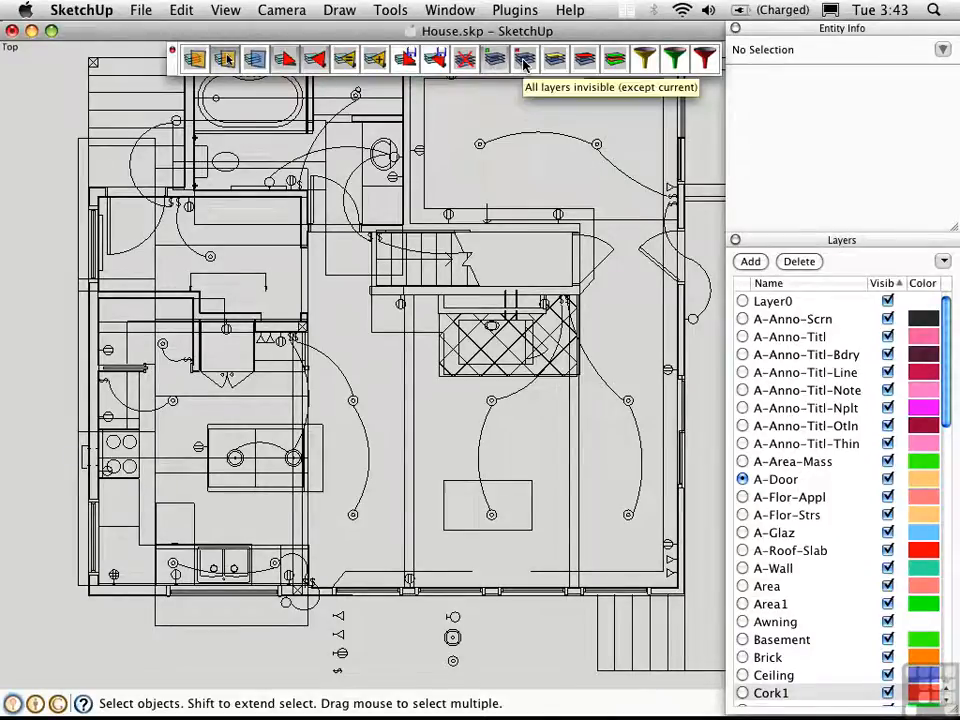
{"action": "left_click", "coordinate": [524, 62]}
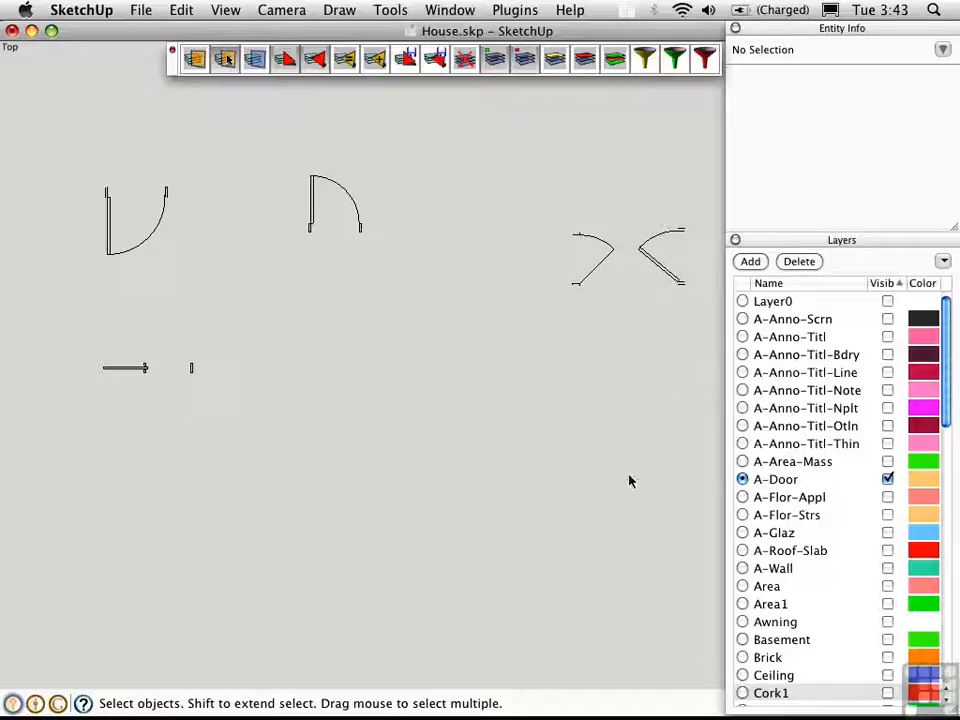
{"action": "left_click", "coordinate": [494, 60]}
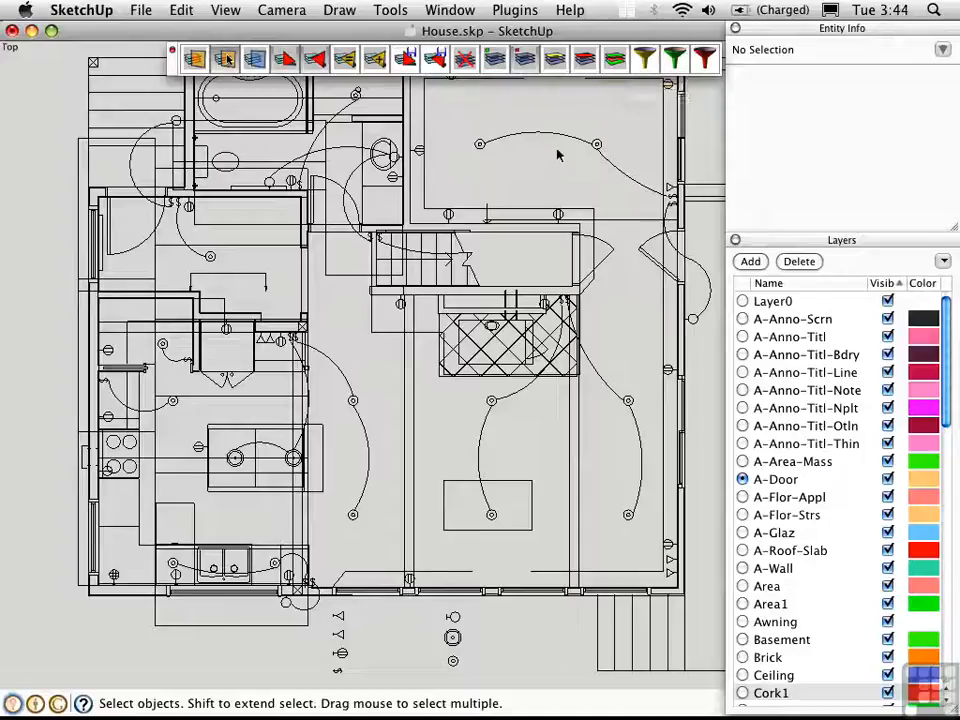
- Isolate the layers of the top arc, then make all layers visible again
{"action": "left_click_drag", "start_coordinate": [570, 156], "coordinate": [522, 110]}
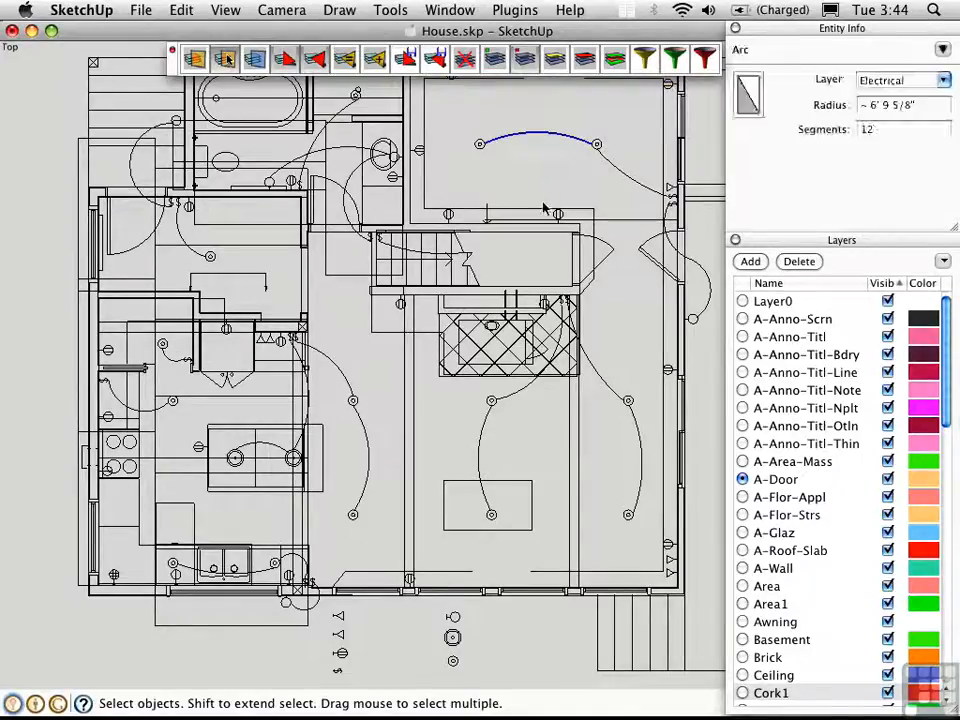
{"action": "left_click", "coordinate": [556, 64]}
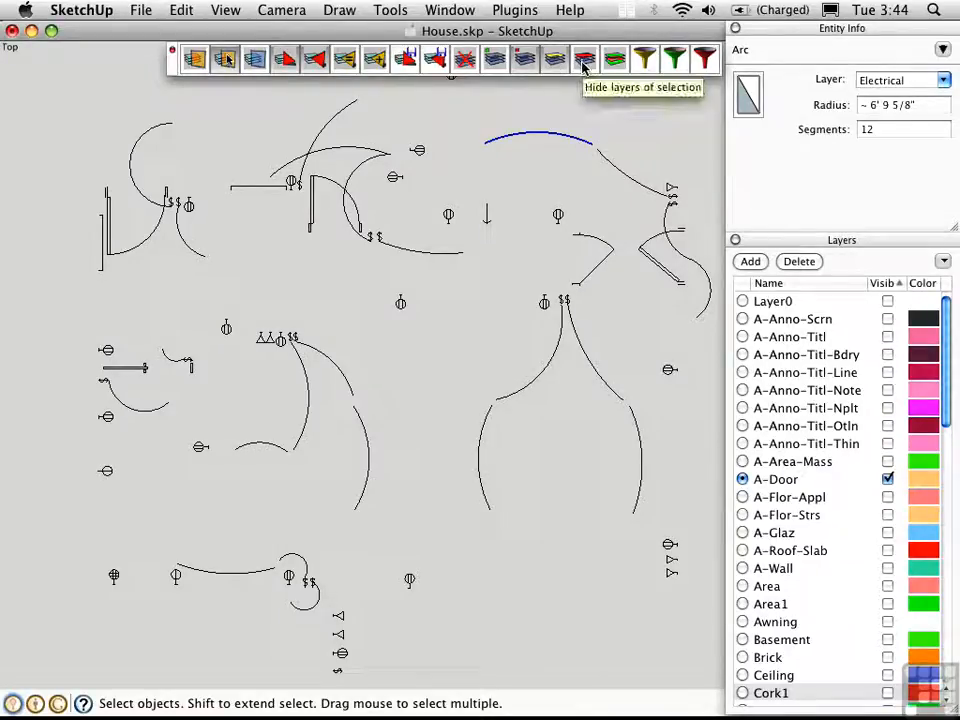
{"action": "left_click", "coordinate": [579, 107]}
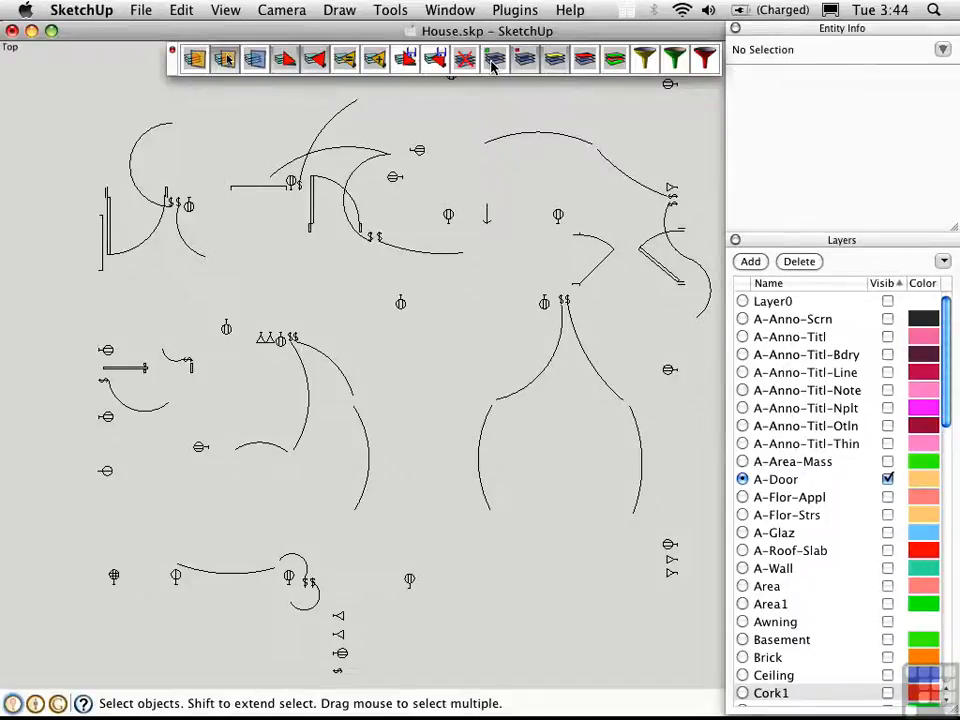
{"action": "left_click", "coordinate": [493, 60]}
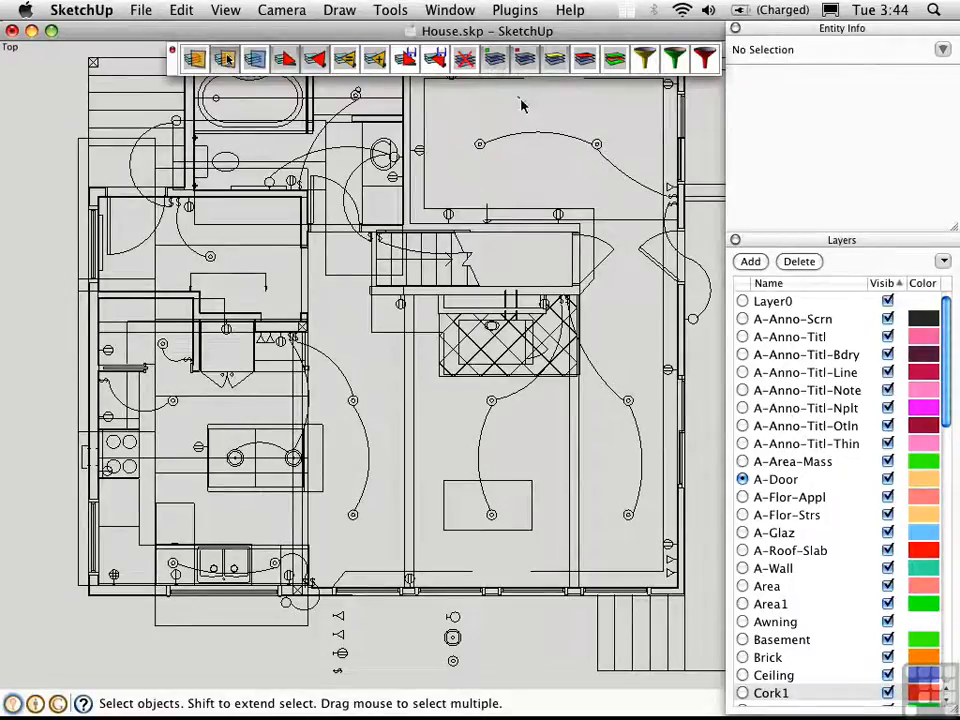
- Hide the layers of the top arc and of the ceiling edges in the plan
{"action": "left_click_drag", "start_coordinate": [621, 163], "coordinate": [555, 135]}
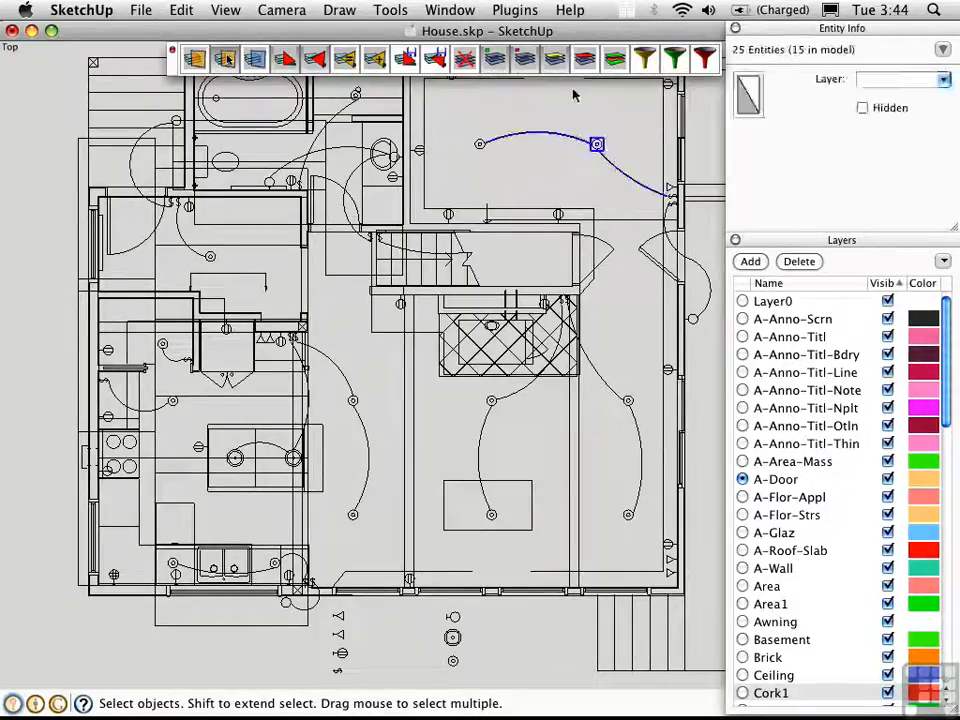
{"action": "left_click", "coordinate": [585, 63]}
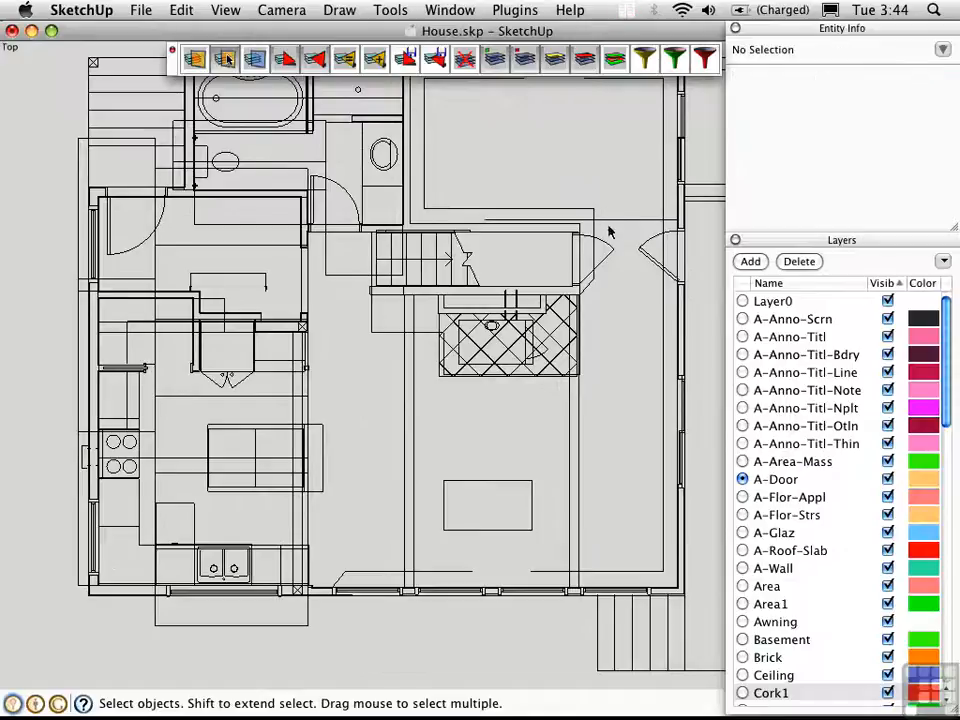
{"action": "left_click", "coordinate": [591, 209]}
{"action": "left_click", "coordinate": [587, 63]}
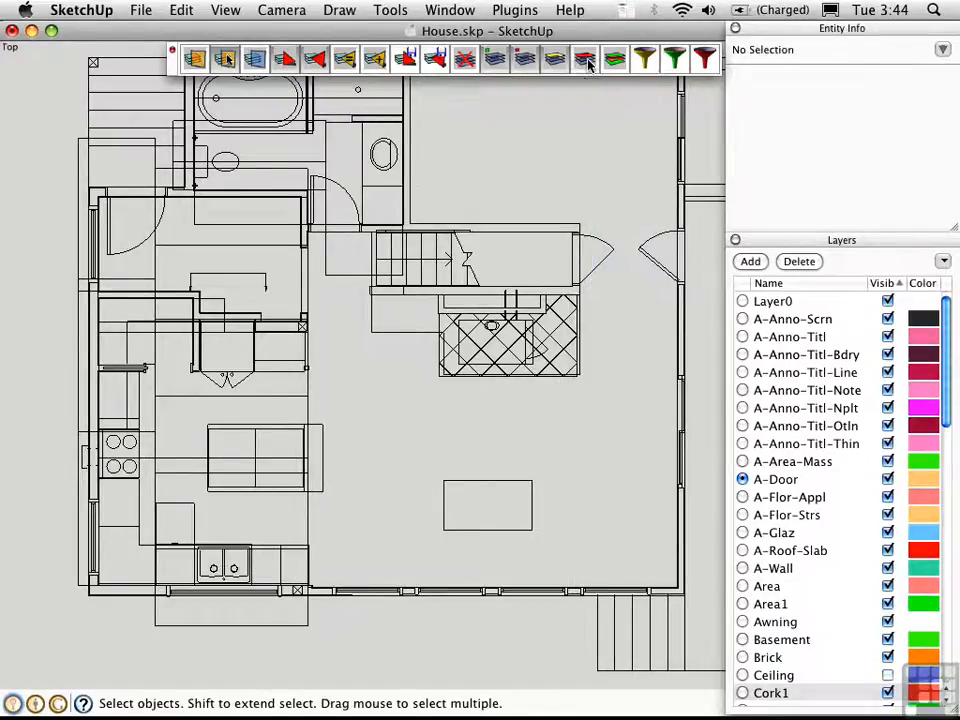
- Hide the HW layer and the layers of the stray wall and bracket edges near the stairs
{"action": "left_click_drag", "start_coordinate": [387, 354], "coordinate": [350, 303]}
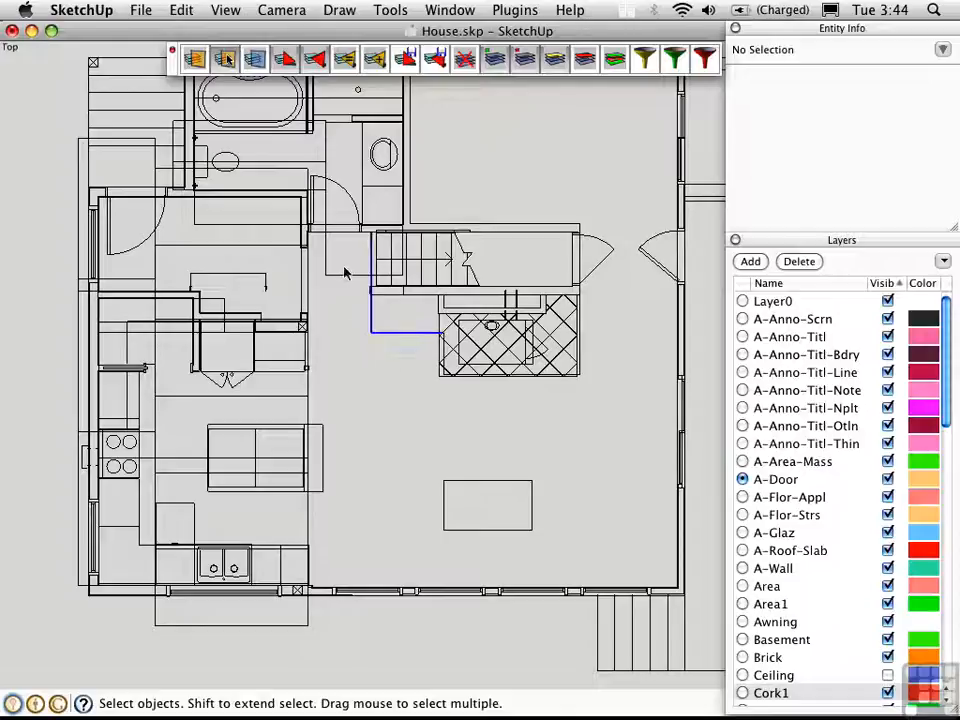
{"action": "left_click", "coordinate": [585, 63]}
{"action": "left_click_drag", "start_coordinate": [343, 298], "coordinate": [315, 215]}
{"action": "left_click_drag", "start_coordinate": [311, 282], "coordinate": [254, 264], "text": "shift"}
{"action": "left_click", "coordinate": [585, 63]}
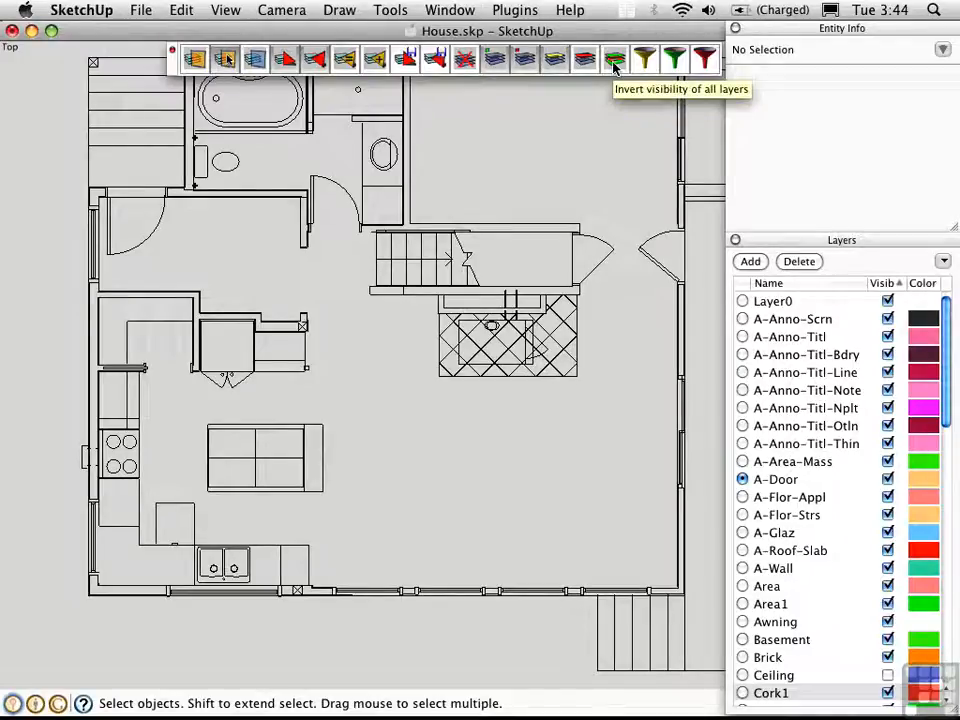
- Invert every layer's visibility, then invert it back to restore the plain floor plan
{"action": "left_click", "coordinate": [614, 62]}
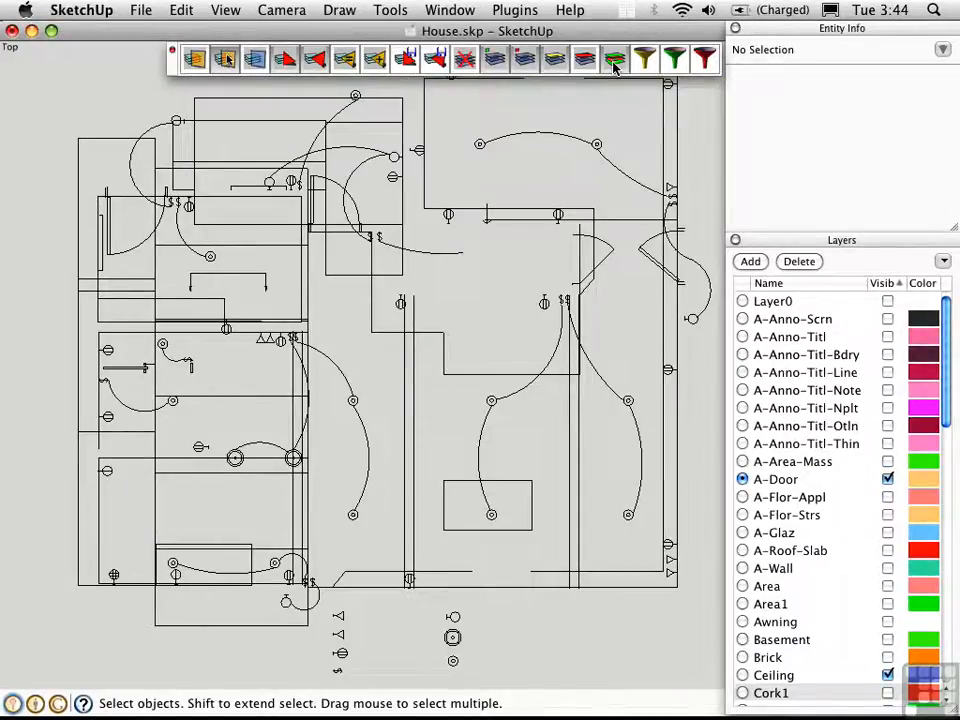
{"action": "left_click", "coordinate": [614, 62]}
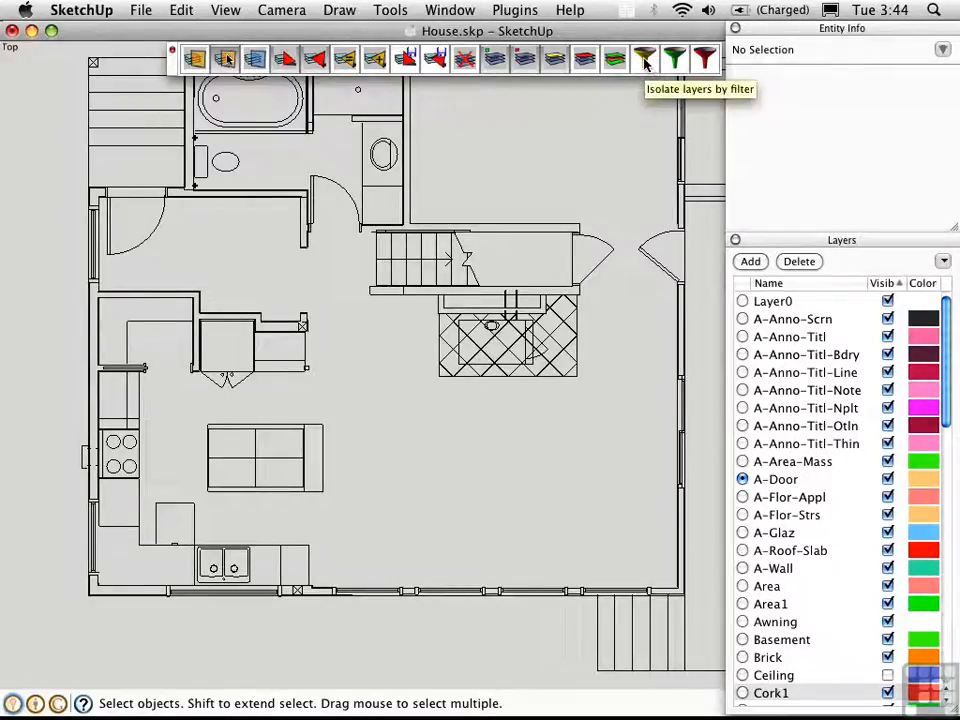
{"action": "left_click", "coordinate": [645, 62]}
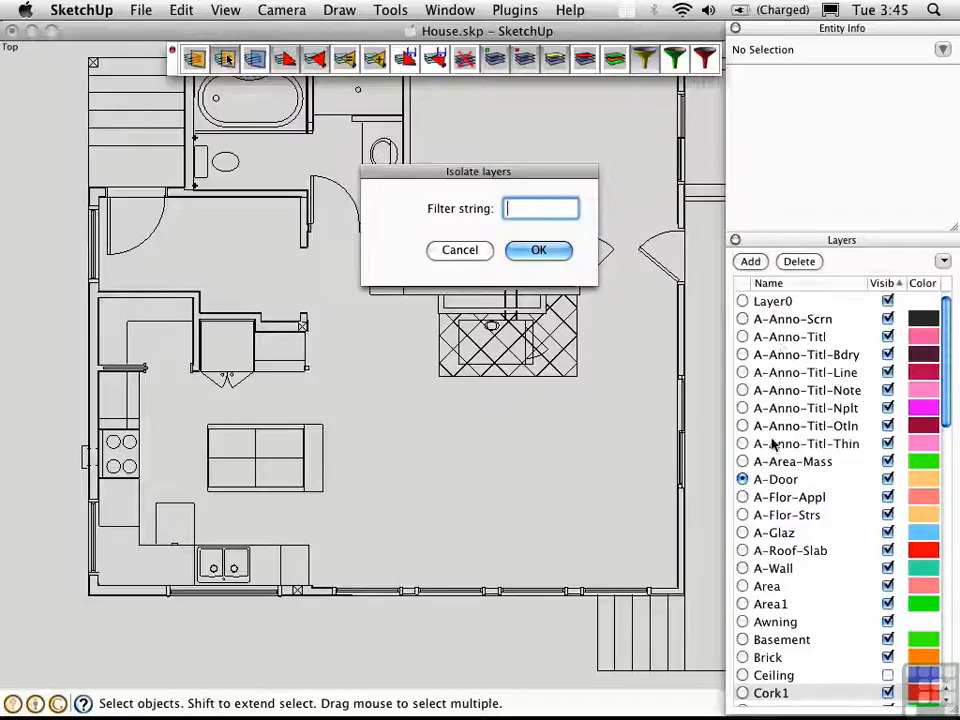
{"action": "left_click", "coordinate": [460, 250]}
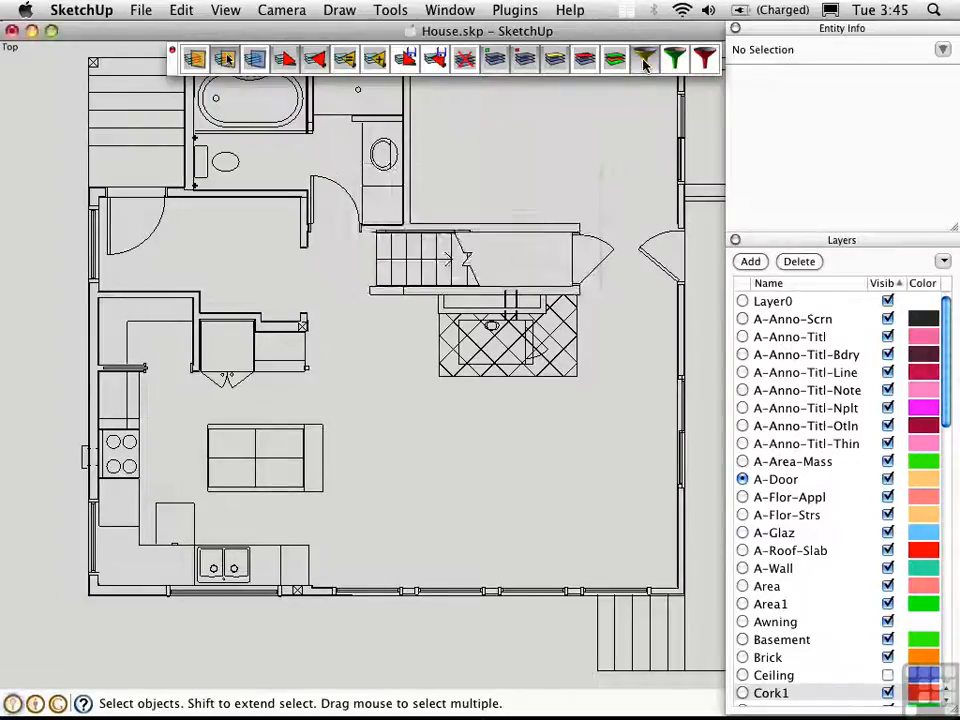